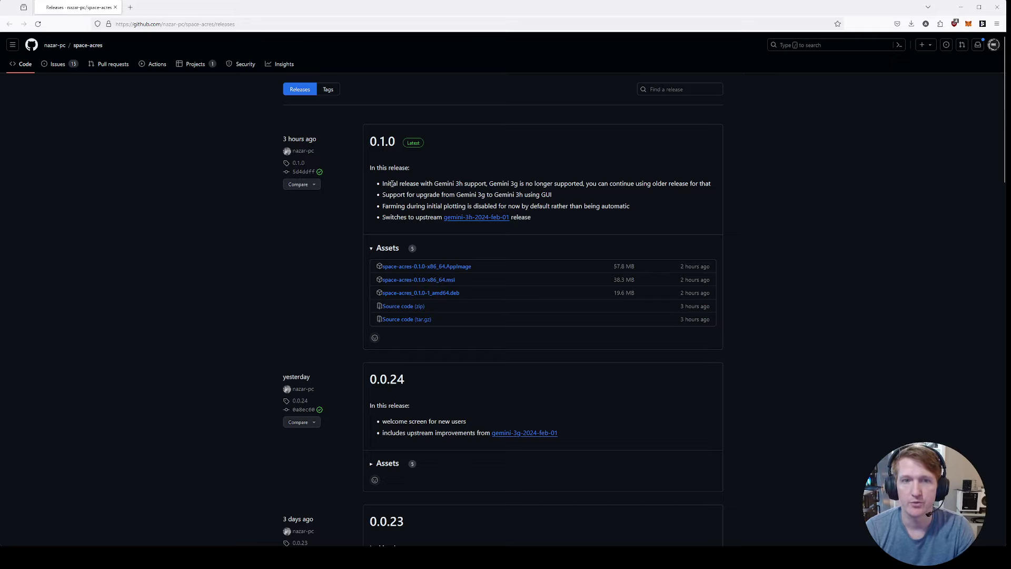
Step: Highlight the release note about Gemini 3h support, then clear the selection
drag(383, 185, 481, 180)
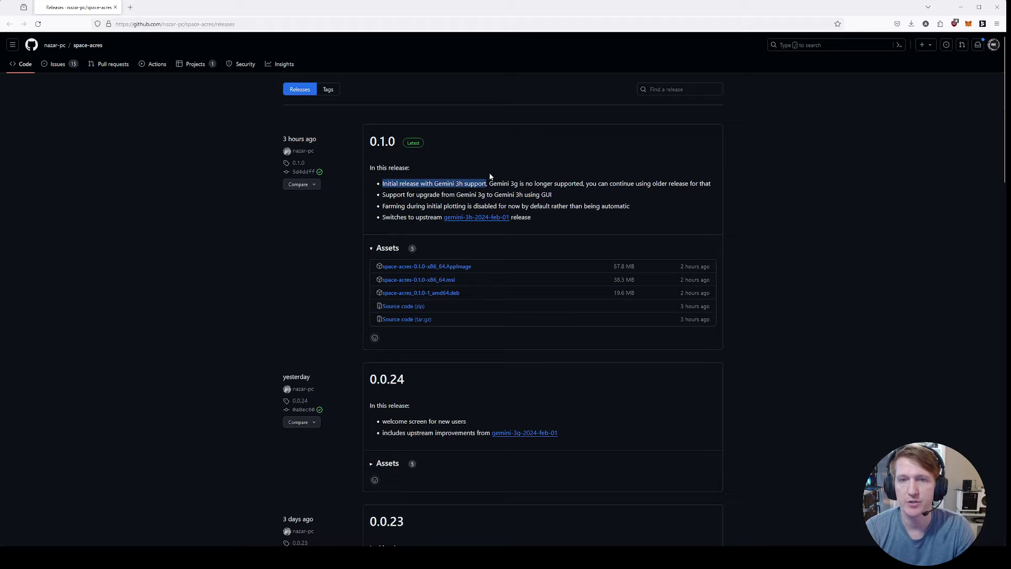
double_click(500, 183)
shift+click(382, 183)
click(568, 517)
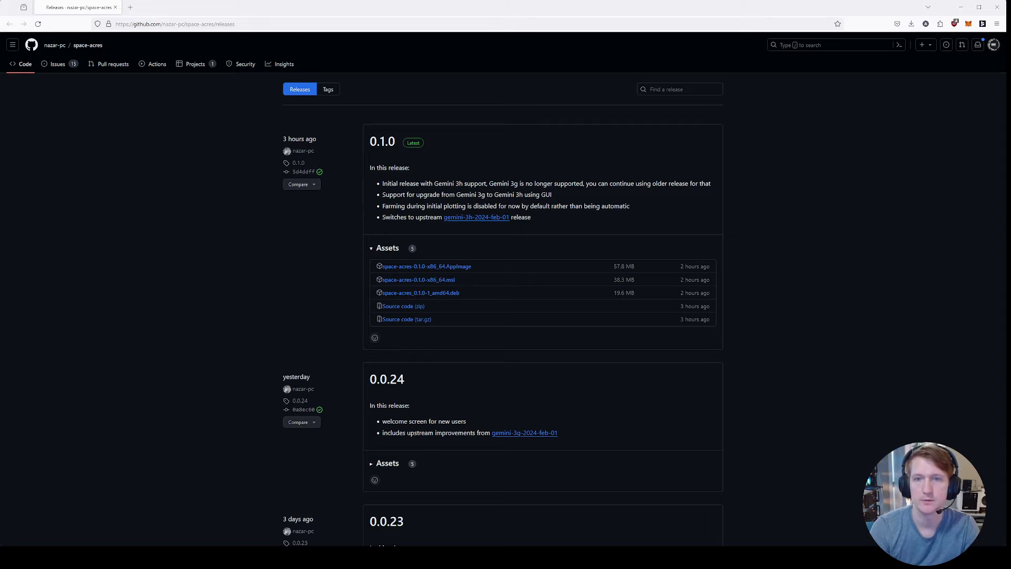
Step: Check the E: drive's free space, then download space-acres-0.1.0-x86_64.msi
key(super+e)
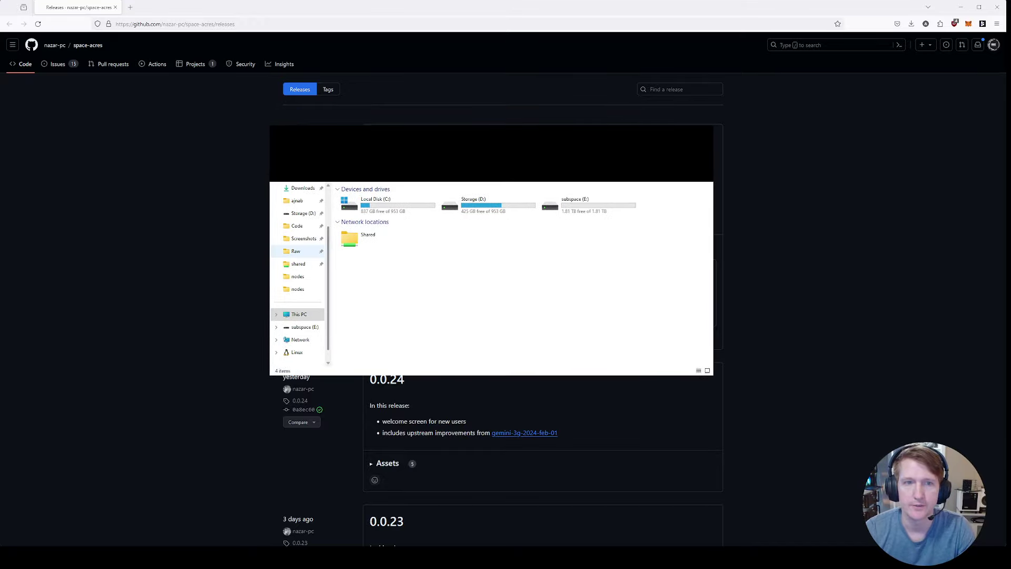
click(568, 208)
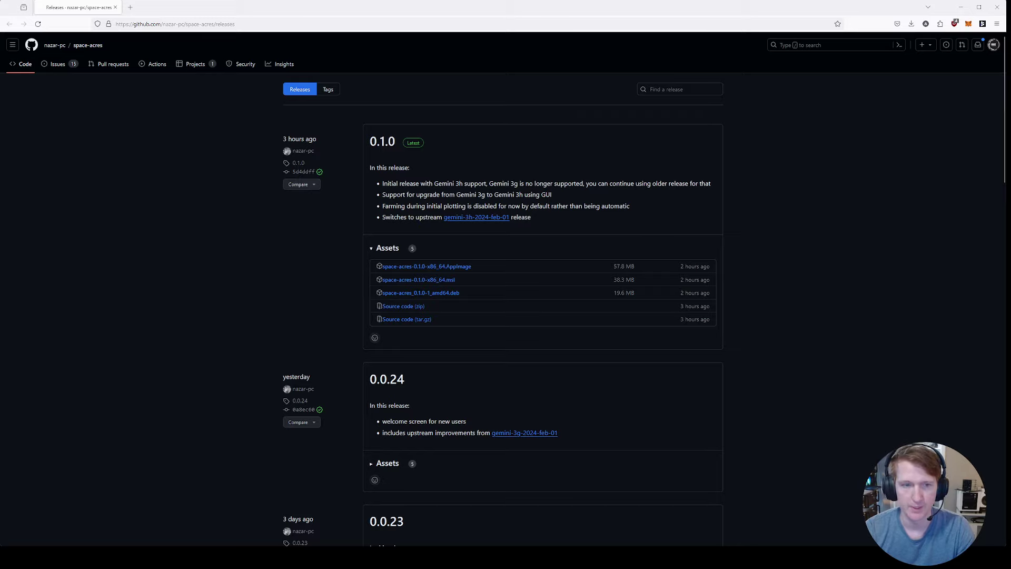
click(425, 282)
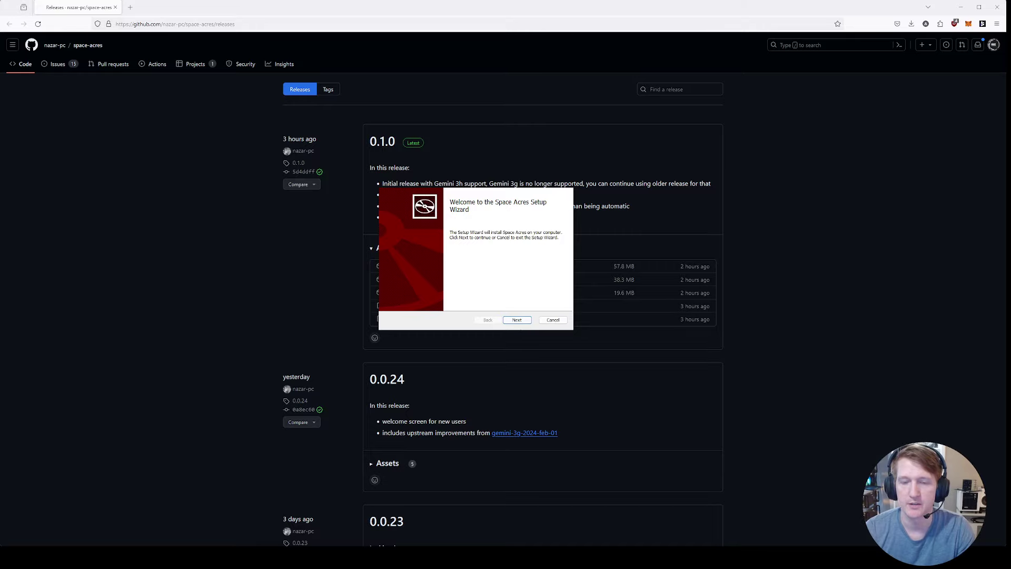
Step: Install Space Acres with default features and finish with Run Space Acres checked
click(518, 320)
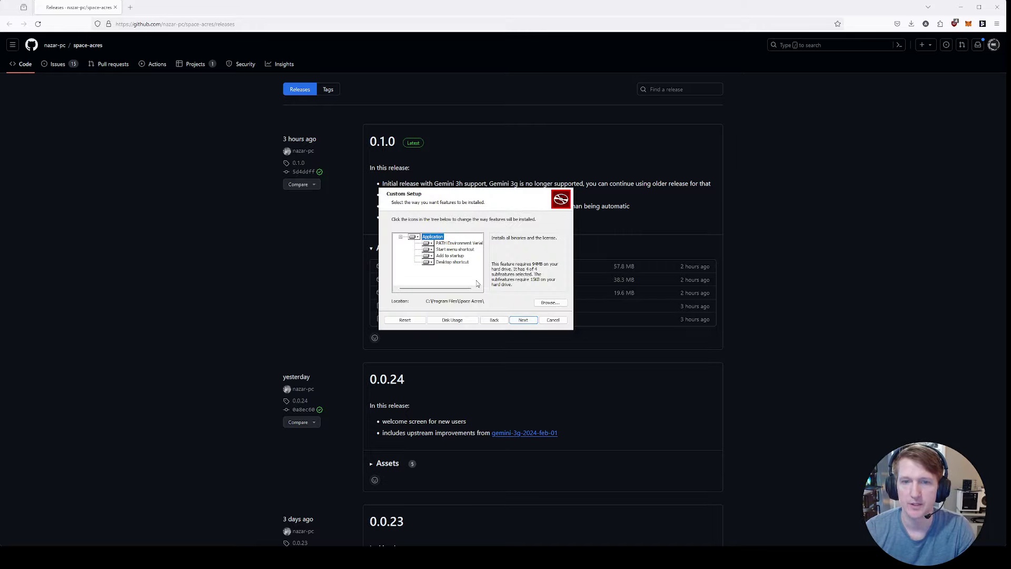
click(525, 320)
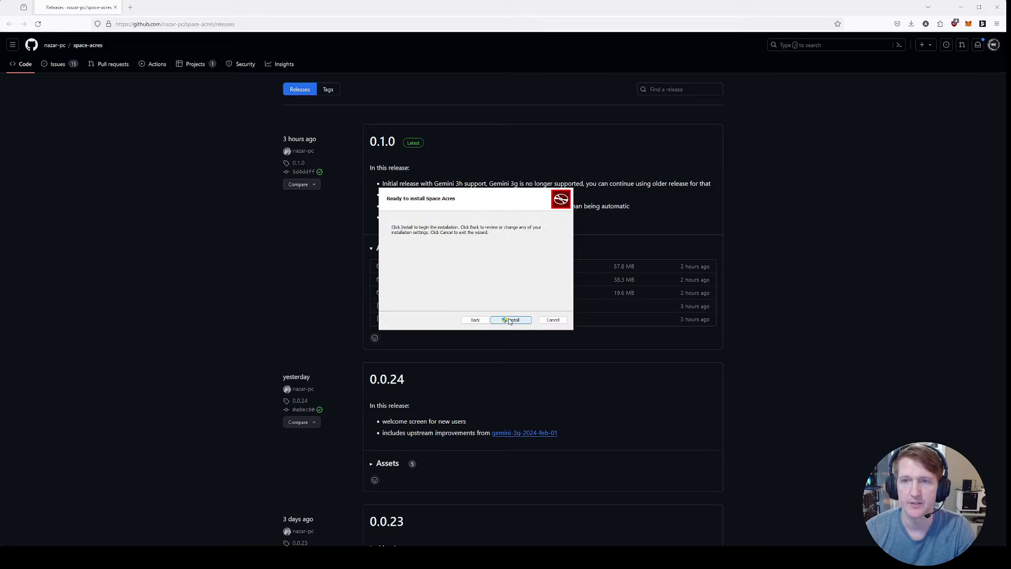
click(510, 320)
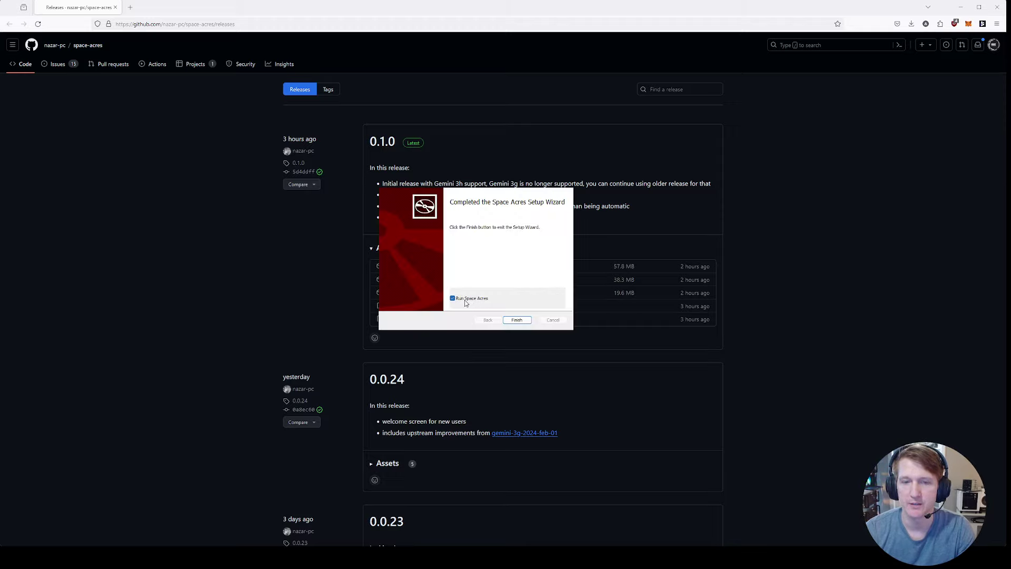
click(517, 321)
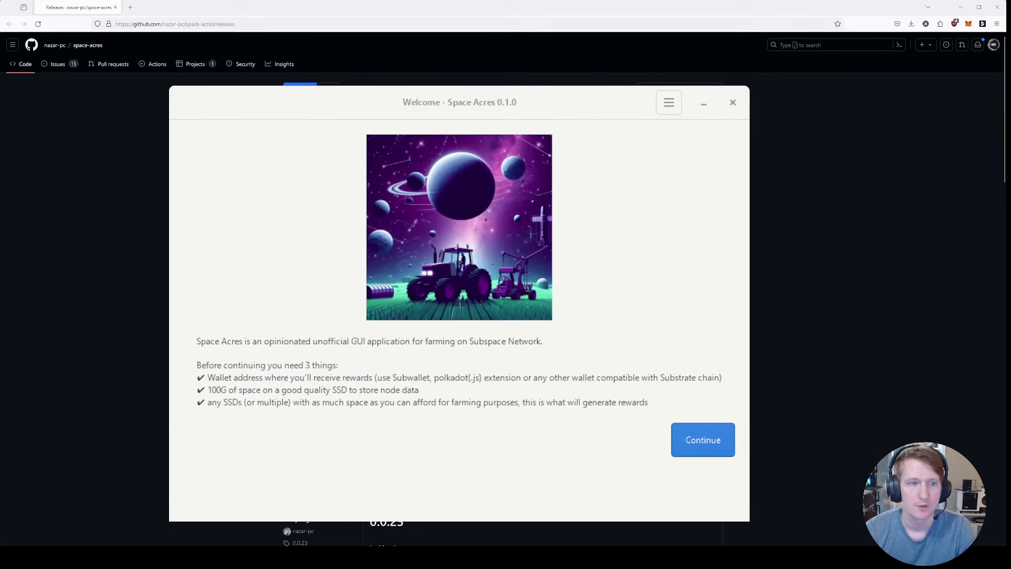
Step: Review the Welcome requirements and continue to the Configuration screen
click(427, 358)
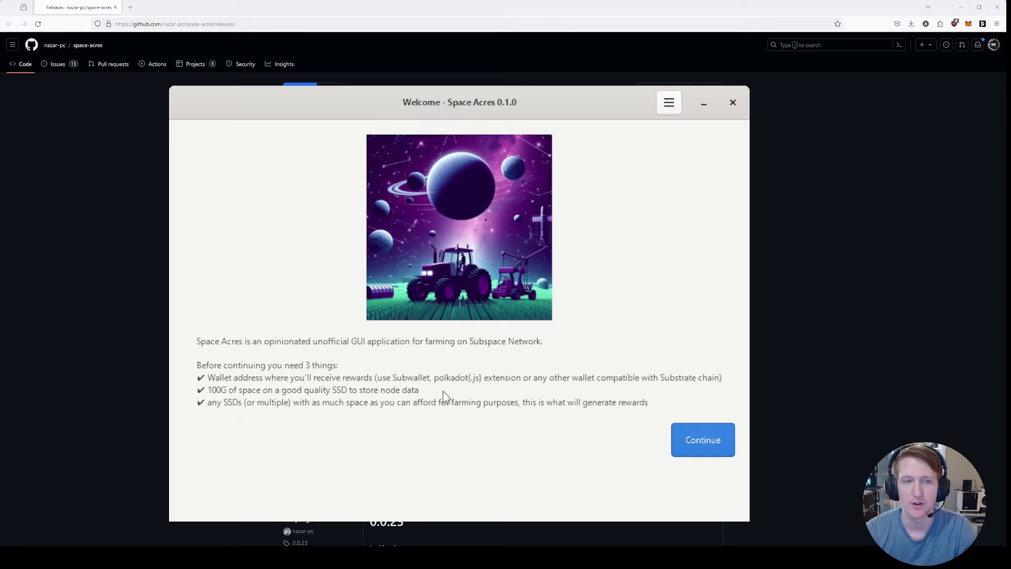
click(700, 441)
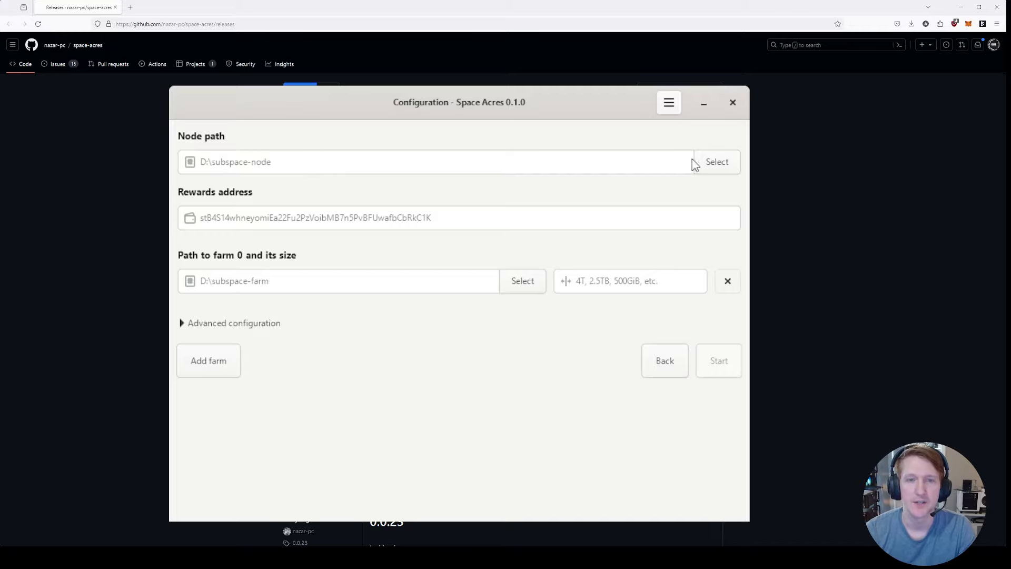
Step: Choose D:\subspace_state as the node path folder
click(714, 163)
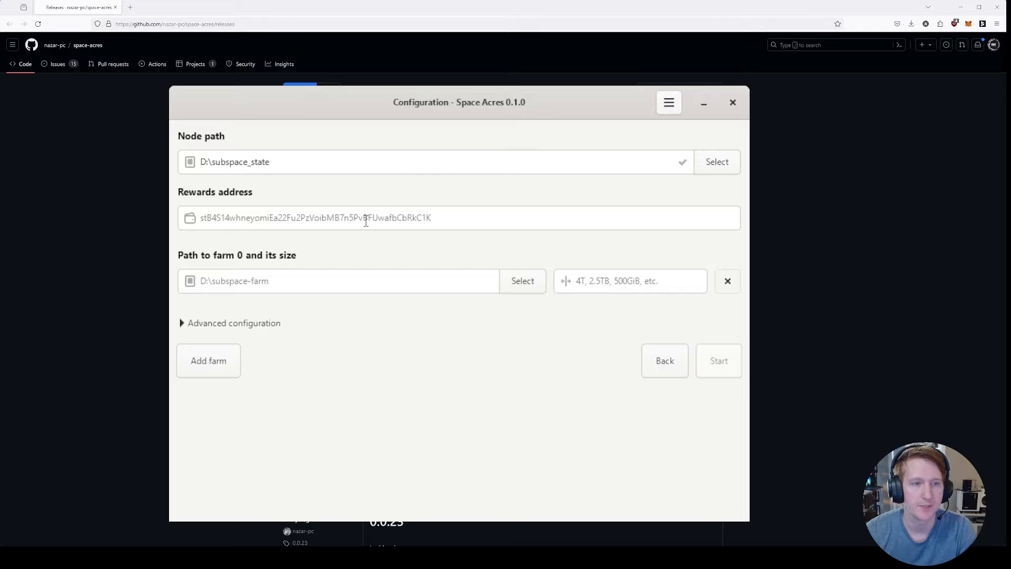
Step: Paste the wallet extension's address as rewards address and set farm 0's path to E:\
click(488, 217)
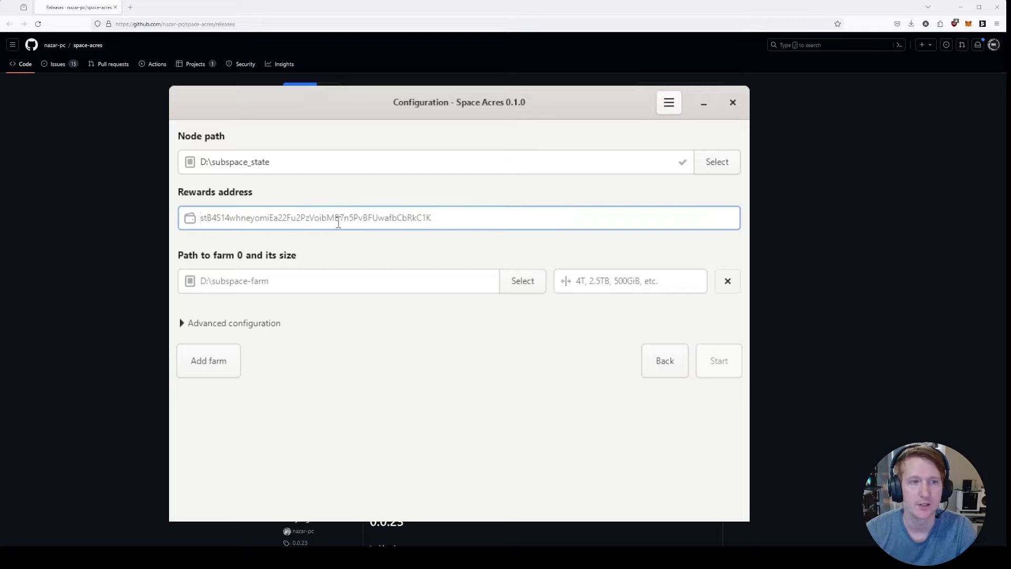
click(983, 23)
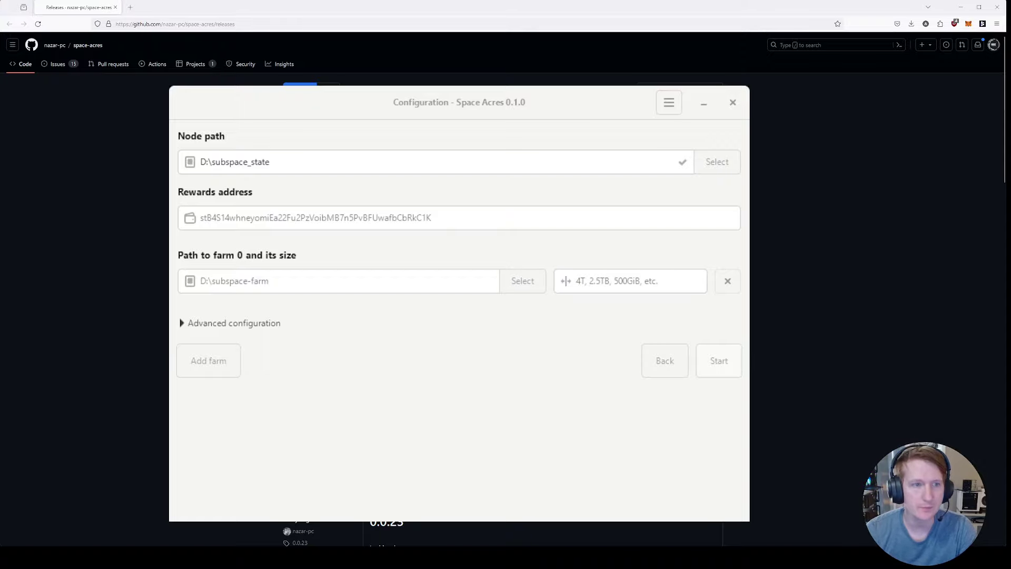
click(274, 216)
text(st9uEvR9ZqnovgwmZ5s7rWAh2ACNZzBdVsBNHdjmqBUgXHS9B)
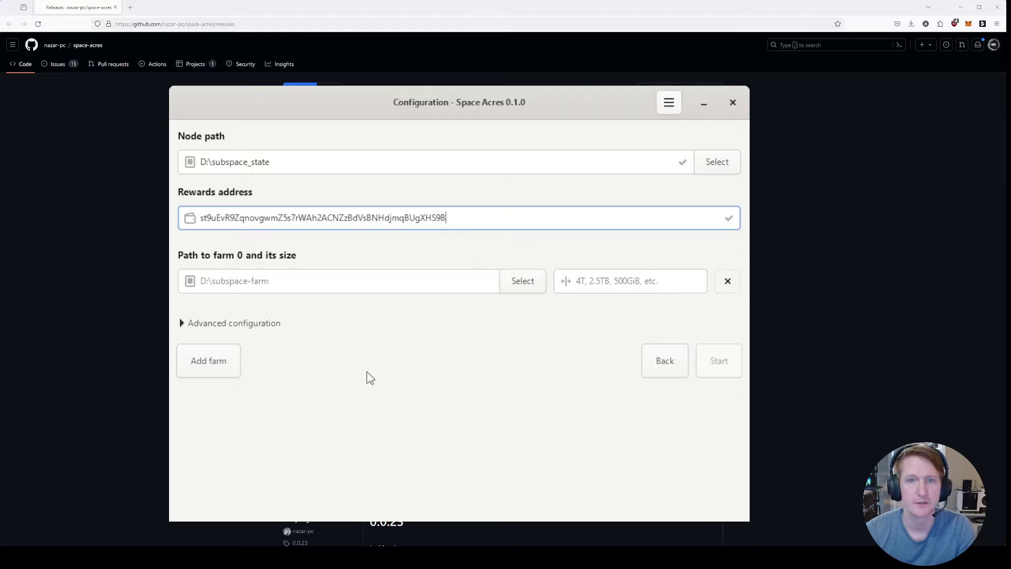
click(530, 286)
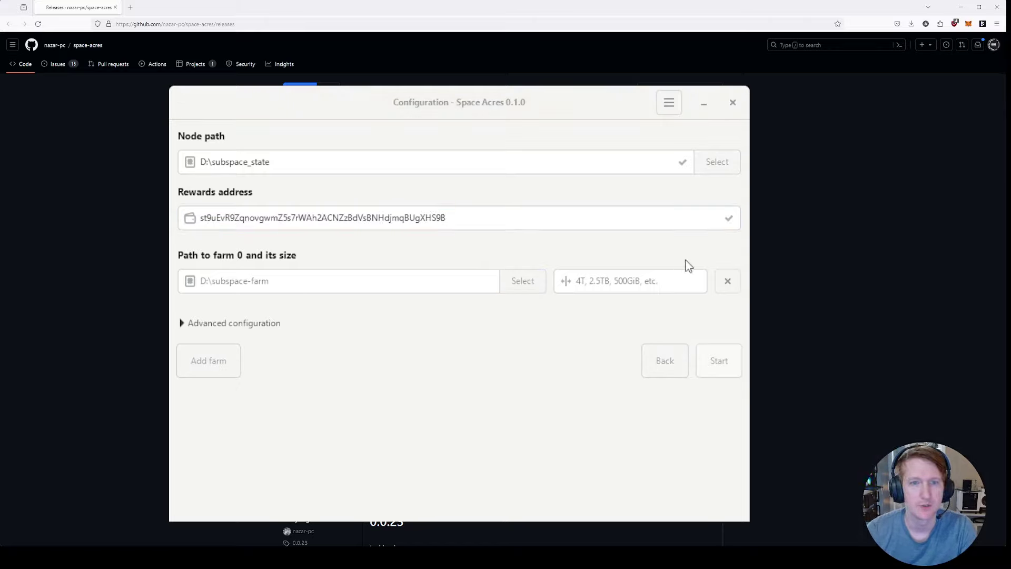
key(Return)
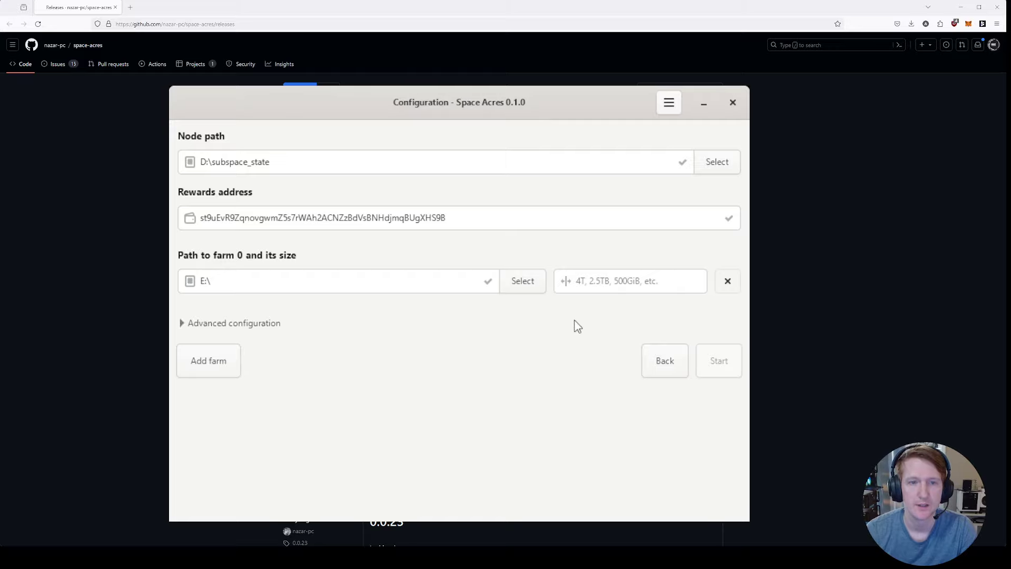
Step: Enter 1.8TB as farm 0's size
click(623, 281)
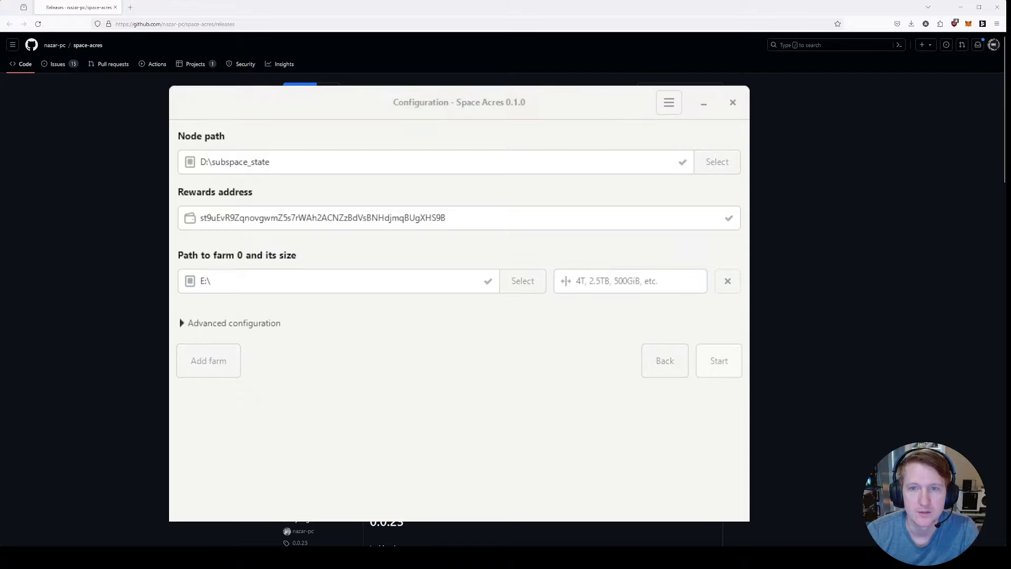
click(540, 503)
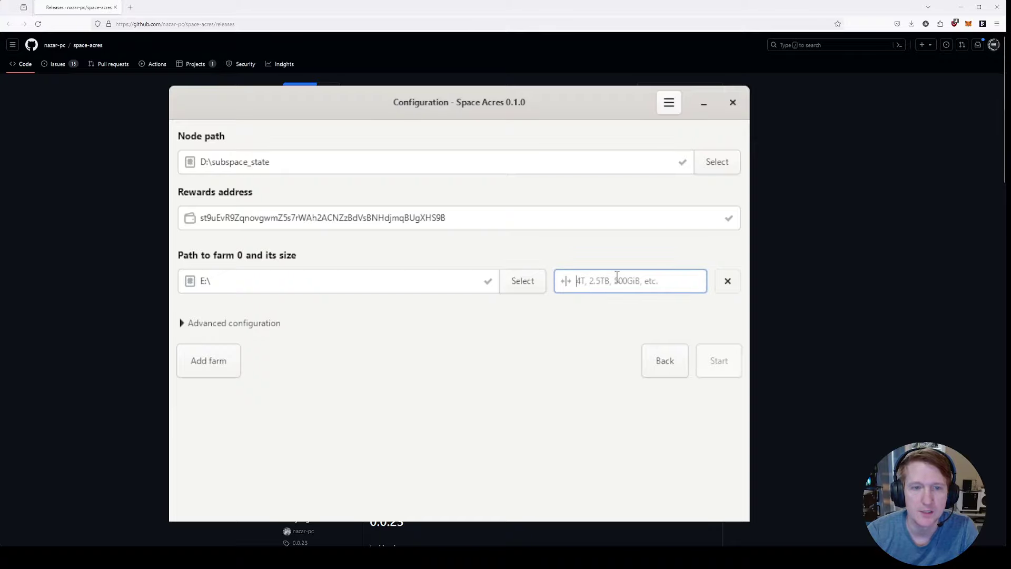
text(1.8TB)
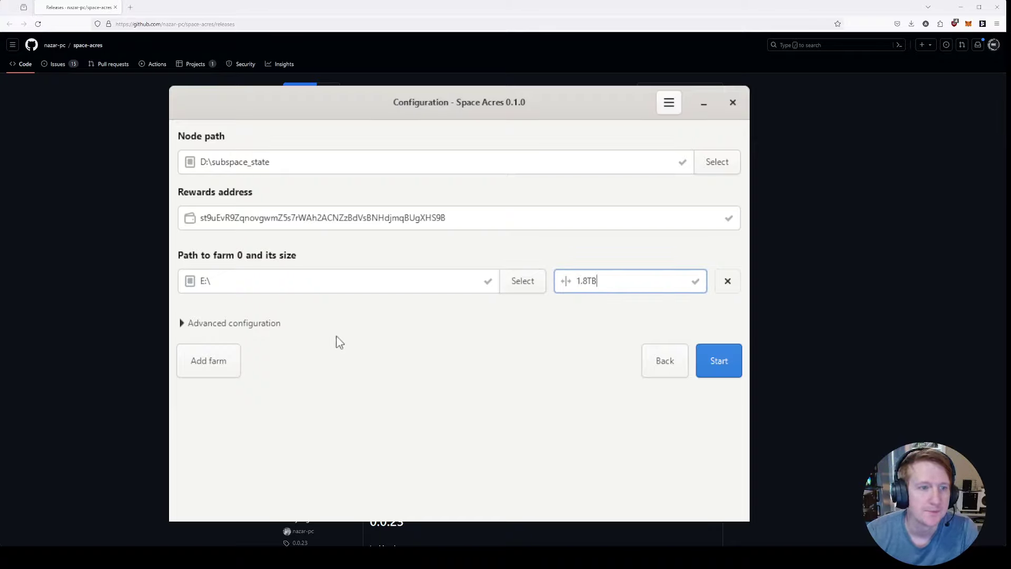
click(243, 323)
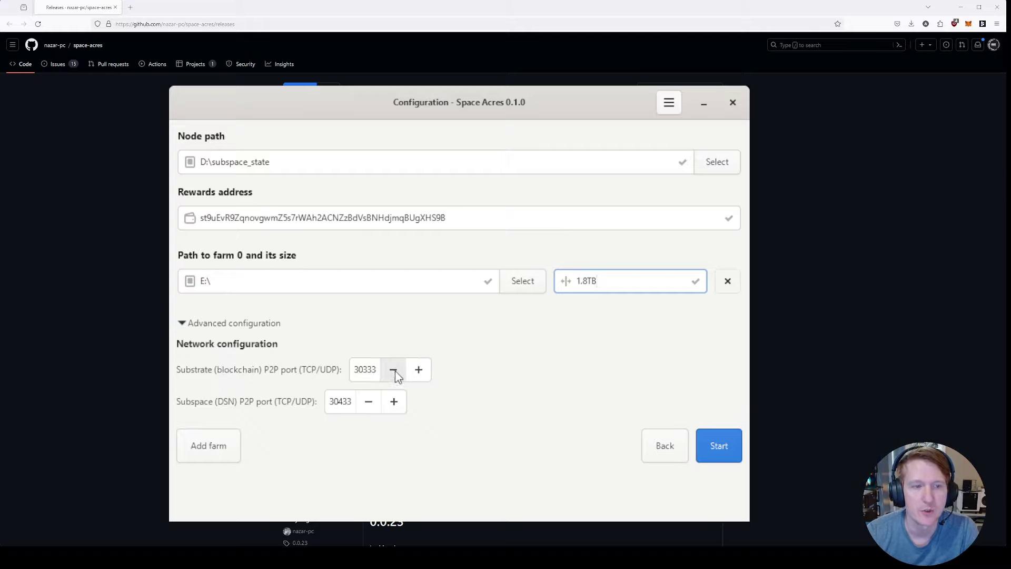
click(183, 324)
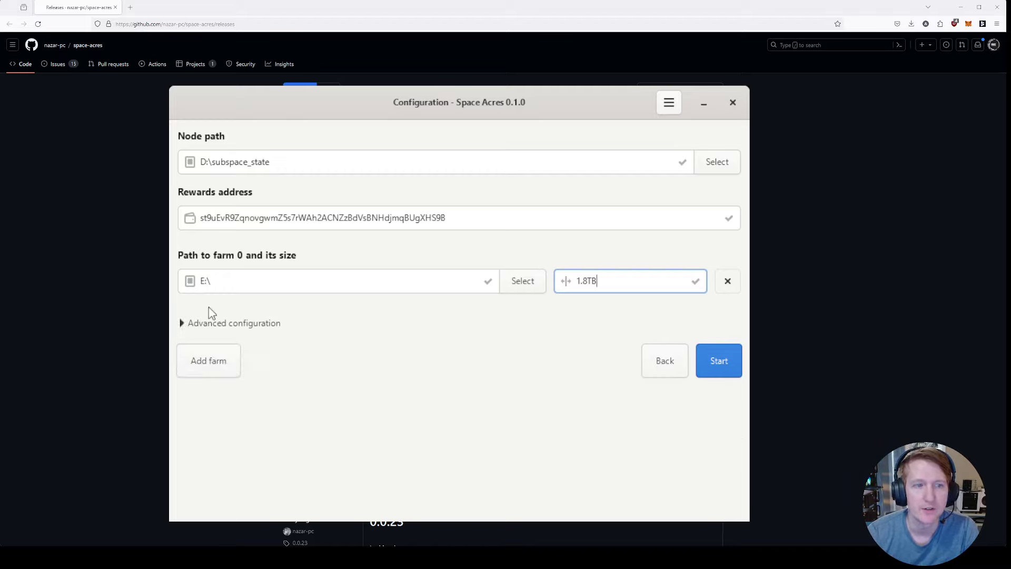
click(203, 355)
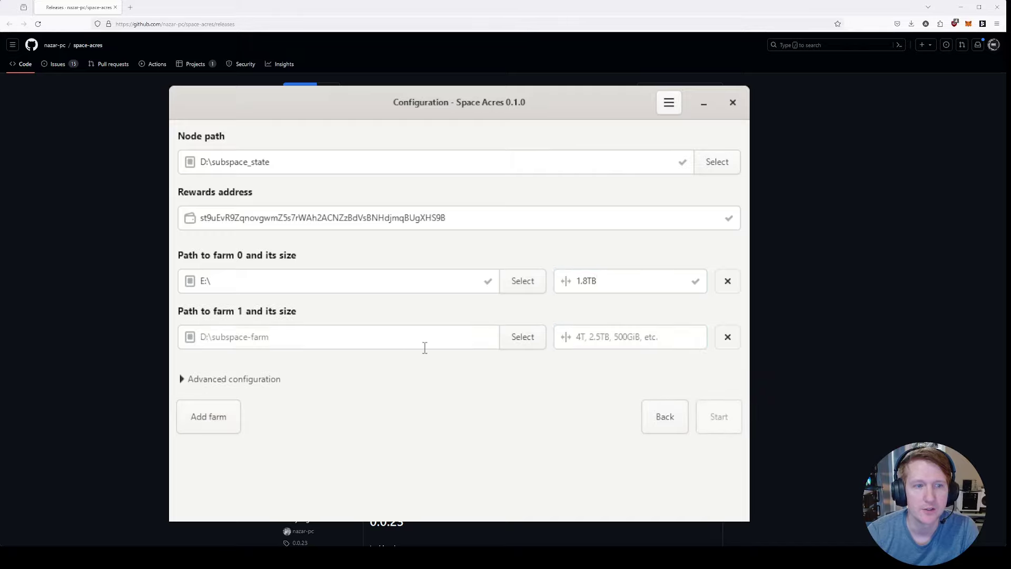
click(221, 419)
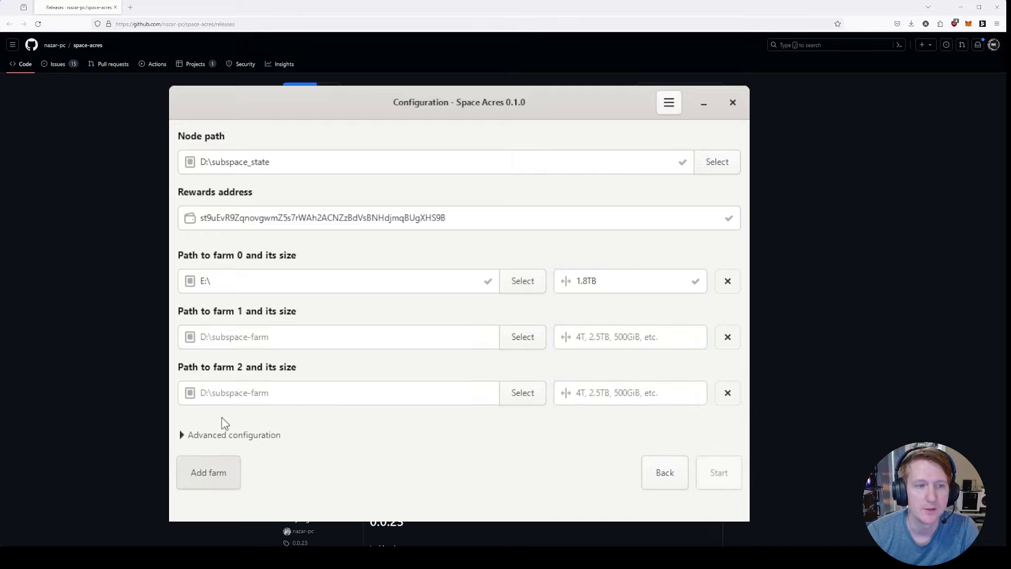
click(728, 392)
click(728, 337)
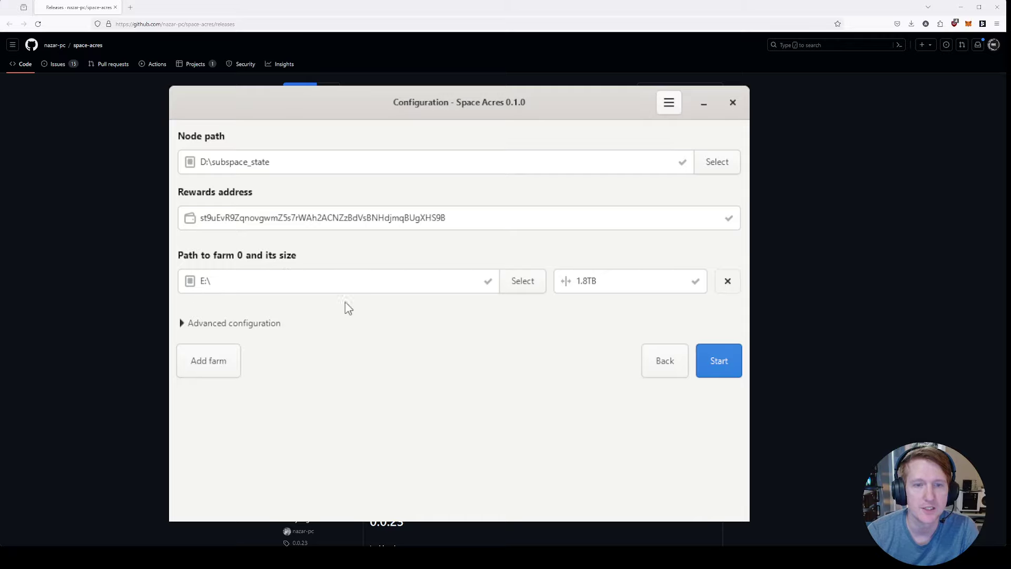
Step: Start the node and farmer, waiting for the Running view to appear
click(719, 361)
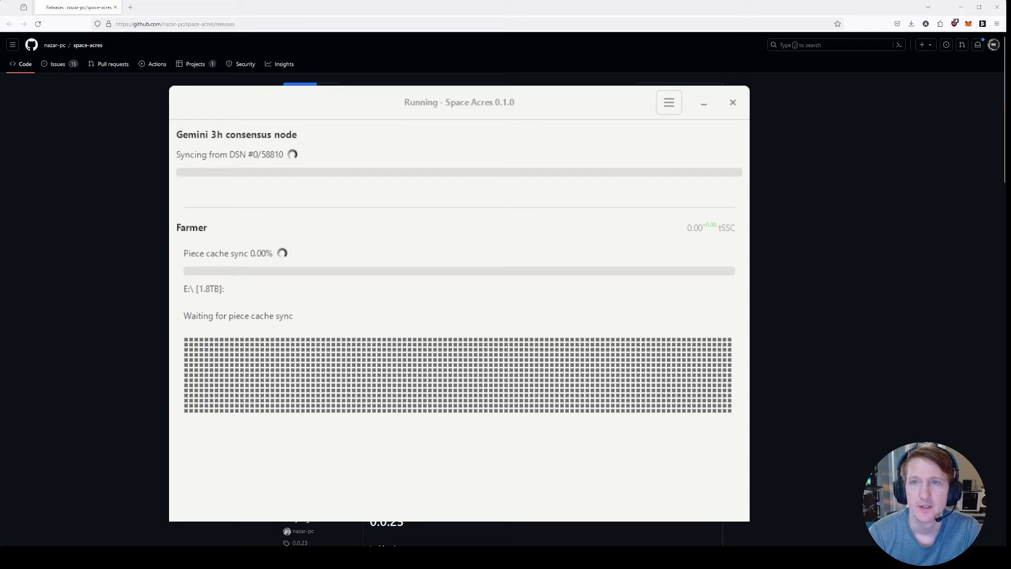
click(661, 106)
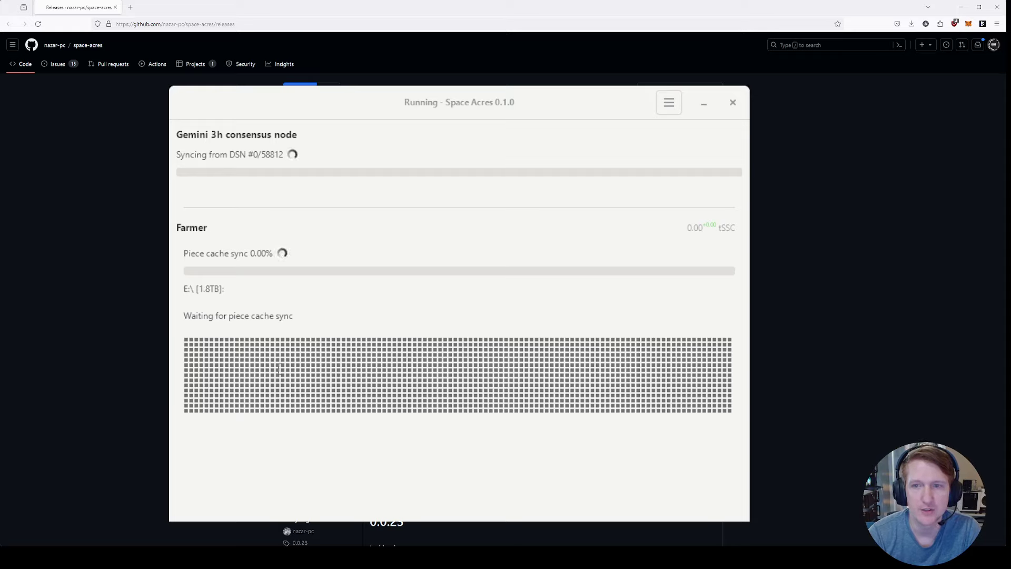
click(664, 103)
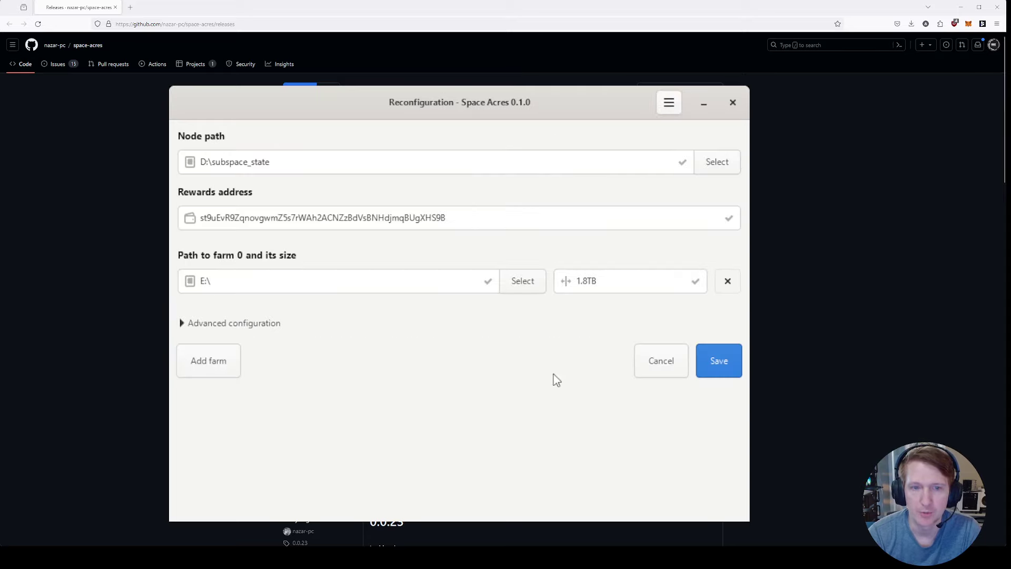
click(652, 369)
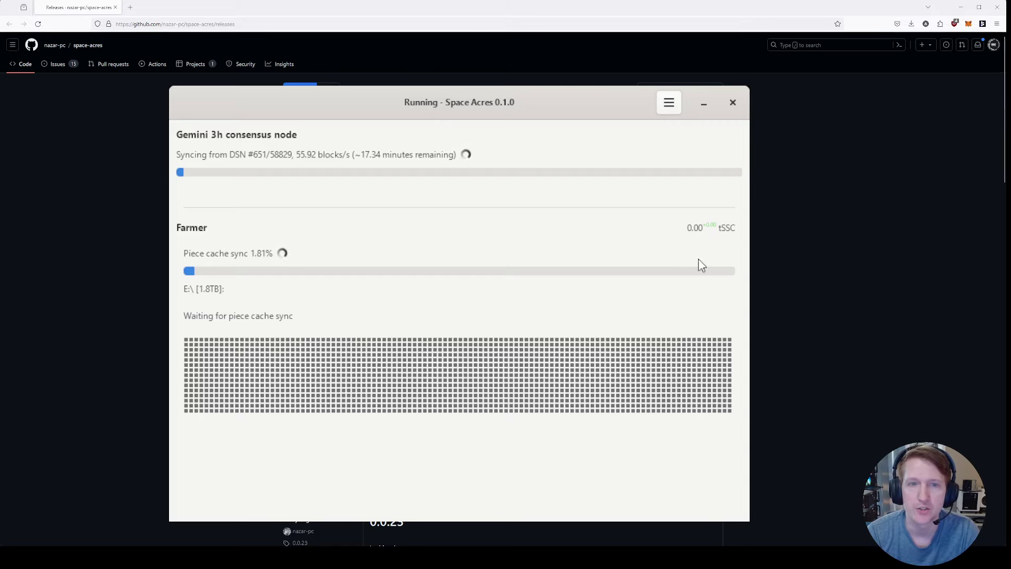
Step: View the rewards account's tSSC balance in Subspace Explorer, then return to Space Acres
click(702, 234)
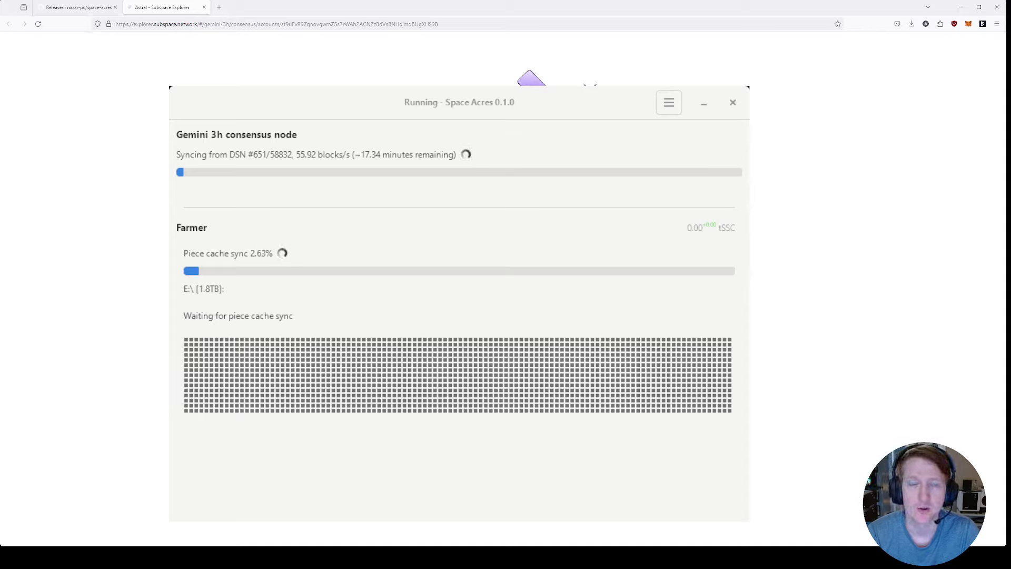
key(ctrl+shift+Tab)
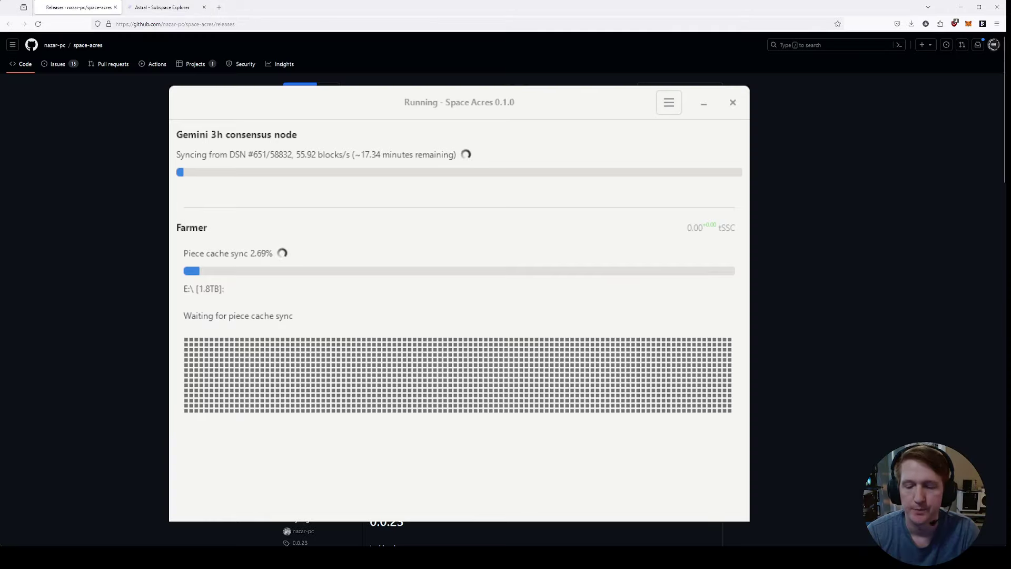
key(alt+Tab)
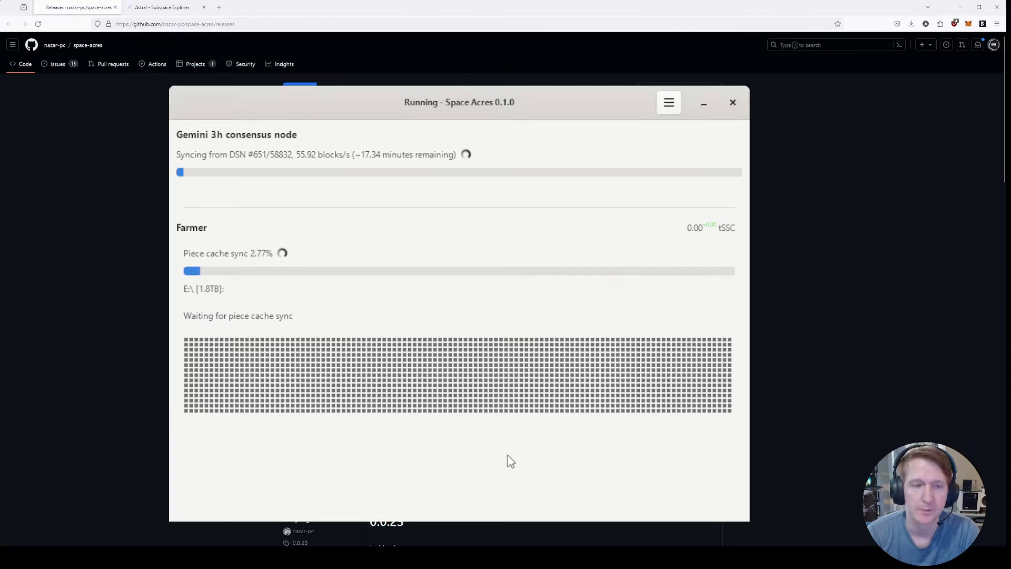